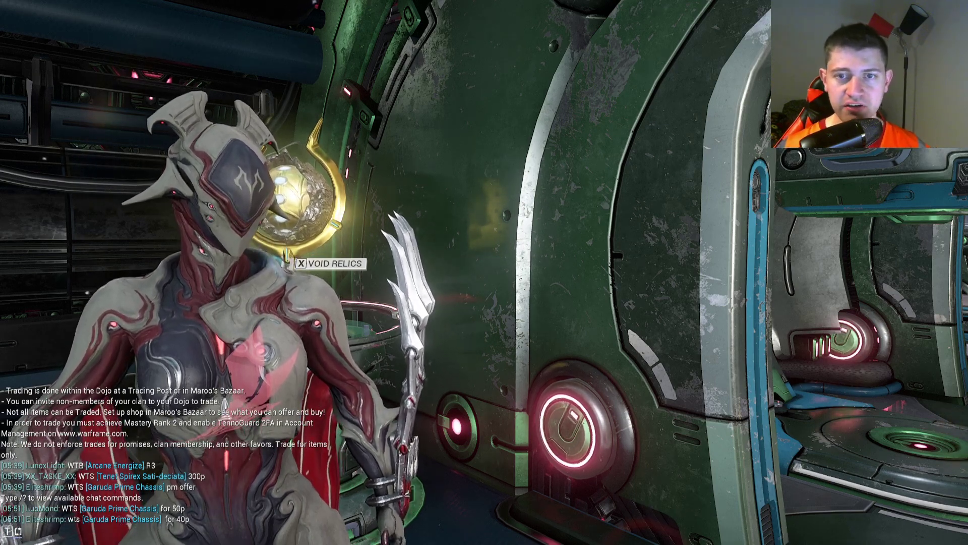
# Step: Open the Void Relics refinement screen and filter the relics for "gARUD"
pyautogui.press('x')
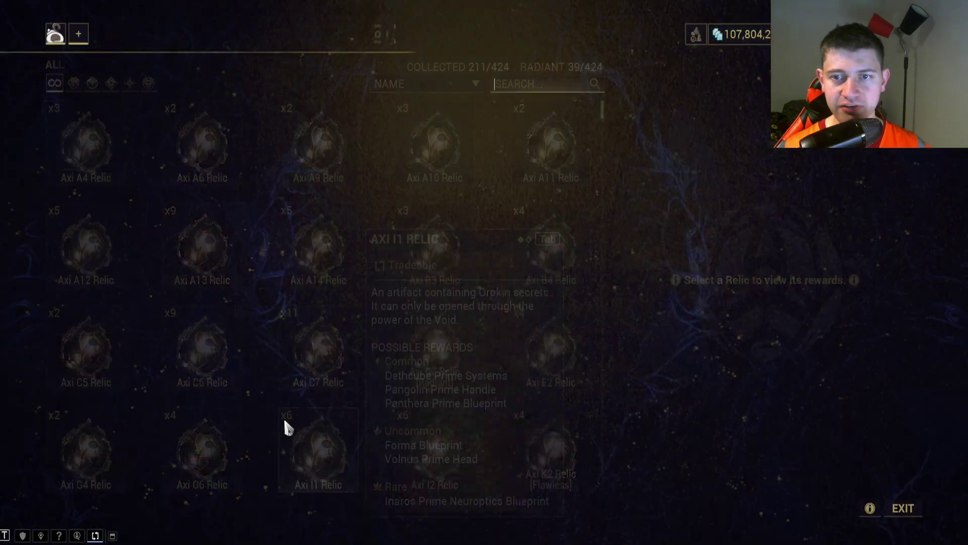
pyautogui.click(528, 86)
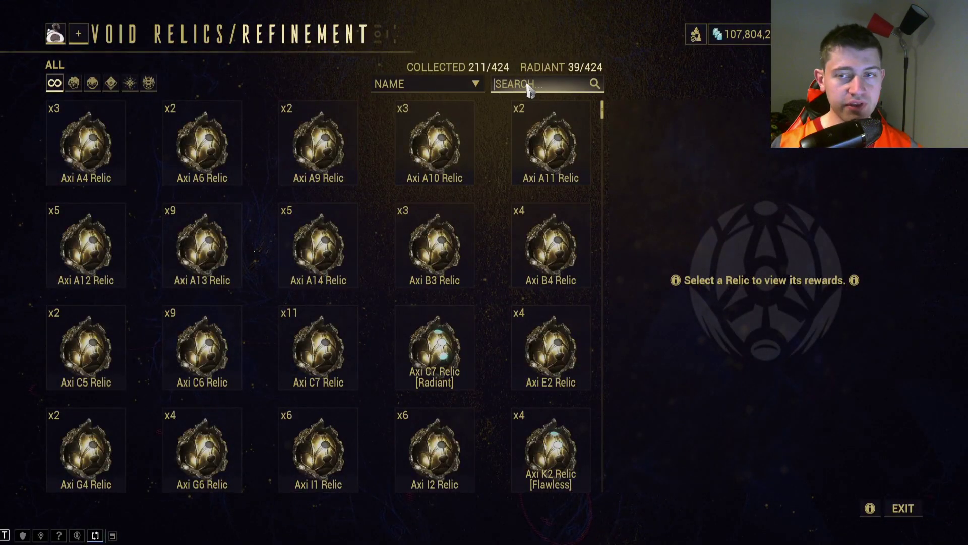
pyautogui.write('gA')
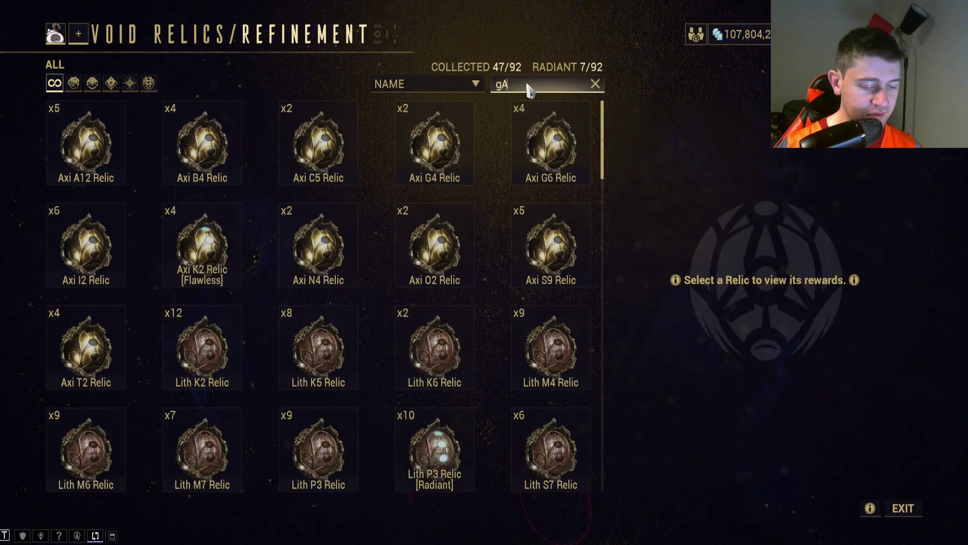
pyautogui.write('RU')
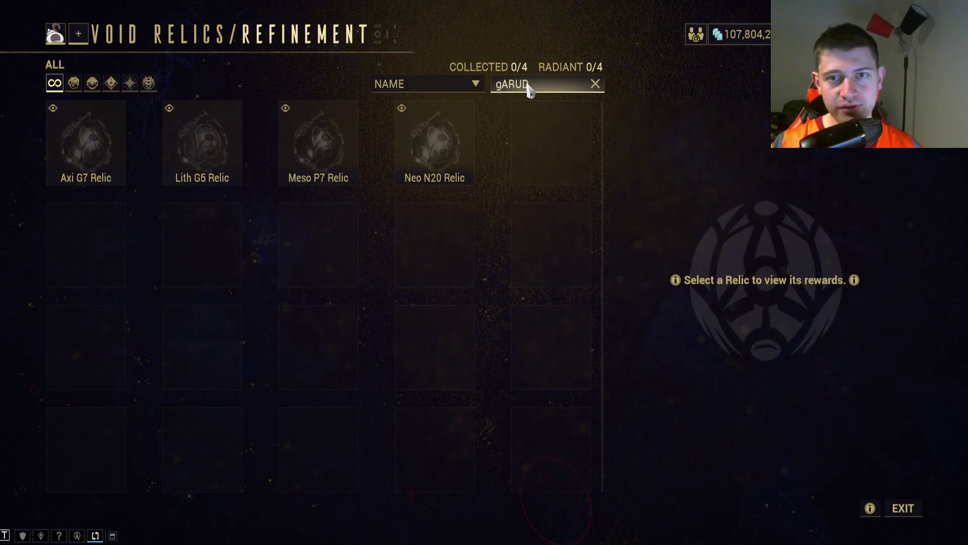
pyautogui.write('D')
# Step: Inspect the possible rewards of the Axi G7, Lith G5, Meso P7 and Neo N20 relics
pyautogui.moveTo(114, 168)
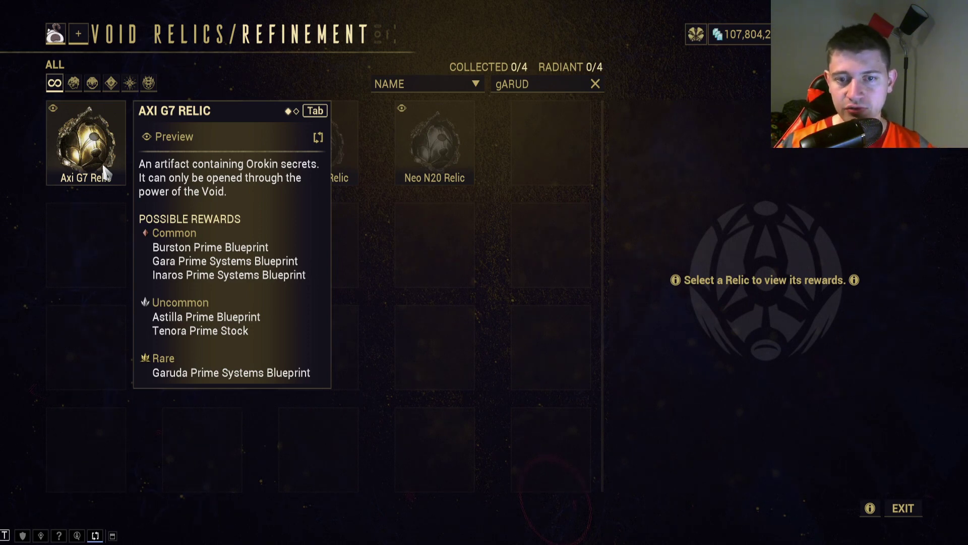
pyautogui.moveTo(215, 163)
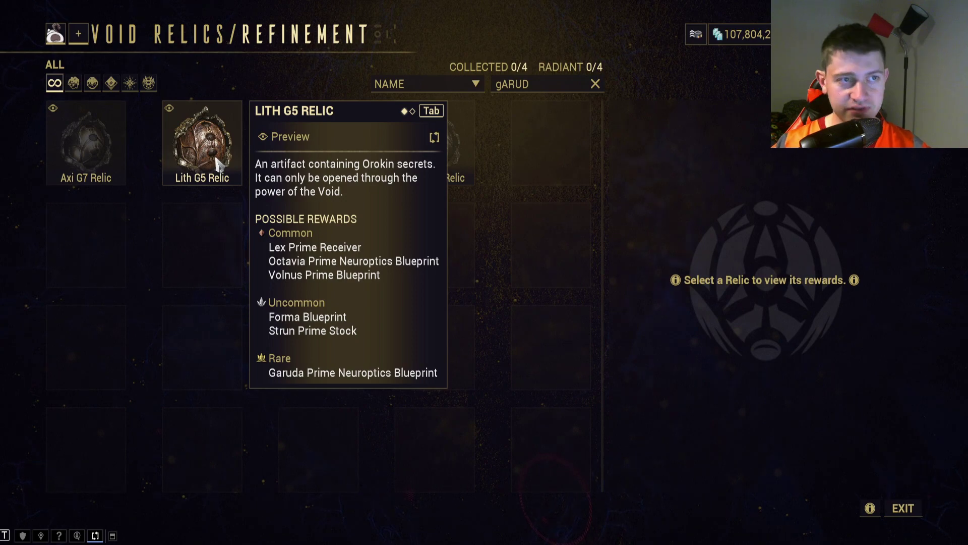
pyautogui.moveTo(347, 135)
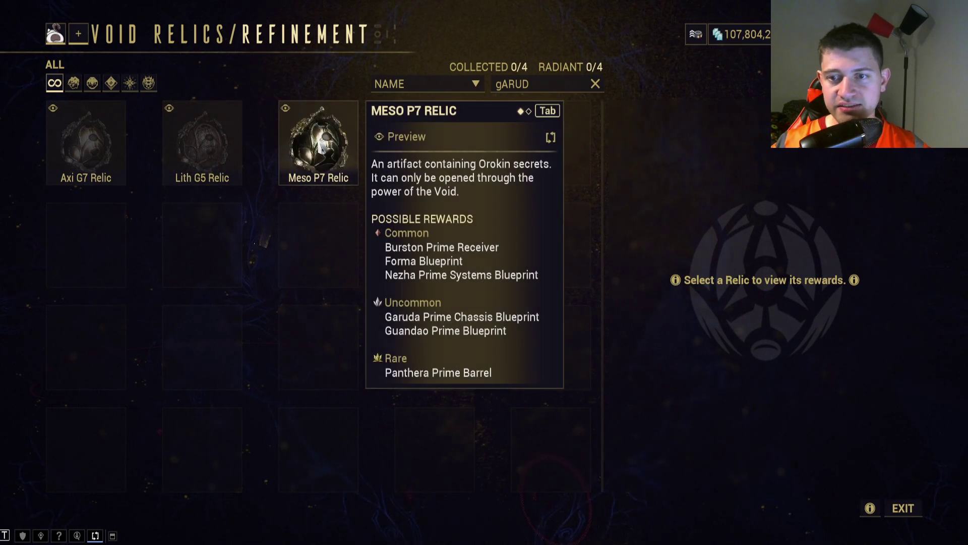
pyautogui.moveTo(427, 160)
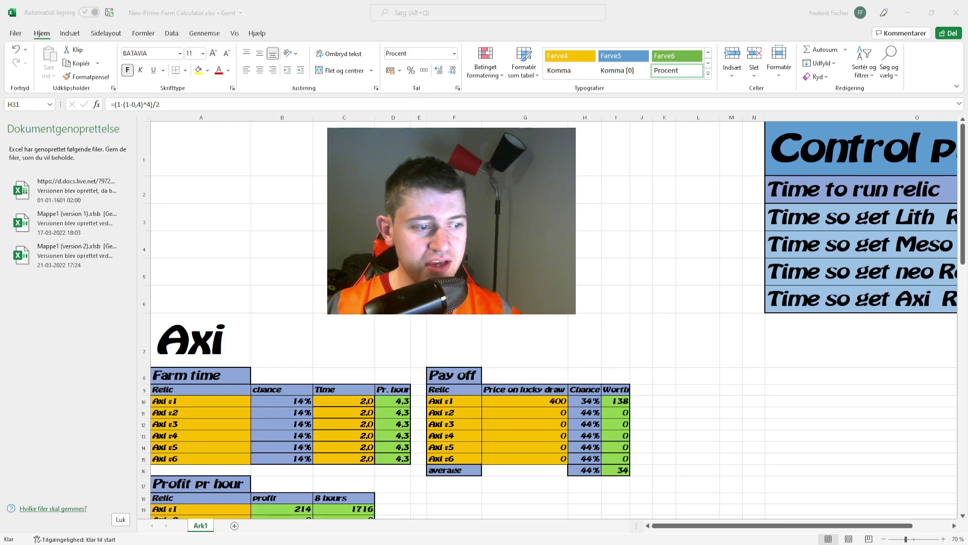
# Step: Switch to the New-Prime-Farm Calculator workbook in Excel and set the control panel's time to get a Lith relic to 0,7
pyautogui.hotkey('alt', 'Tab')
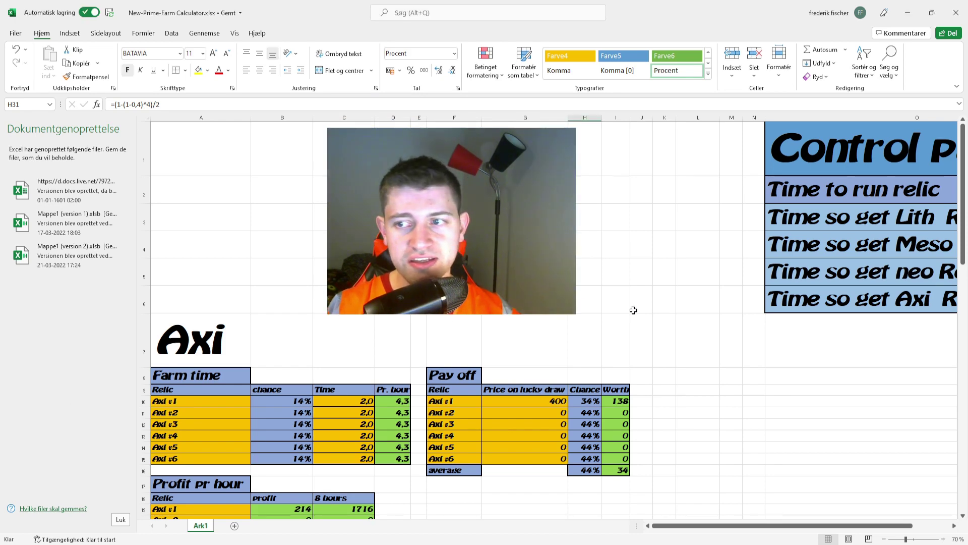
pyautogui.moveTo(709, 537); pyautogui.dragTo(771, 530)
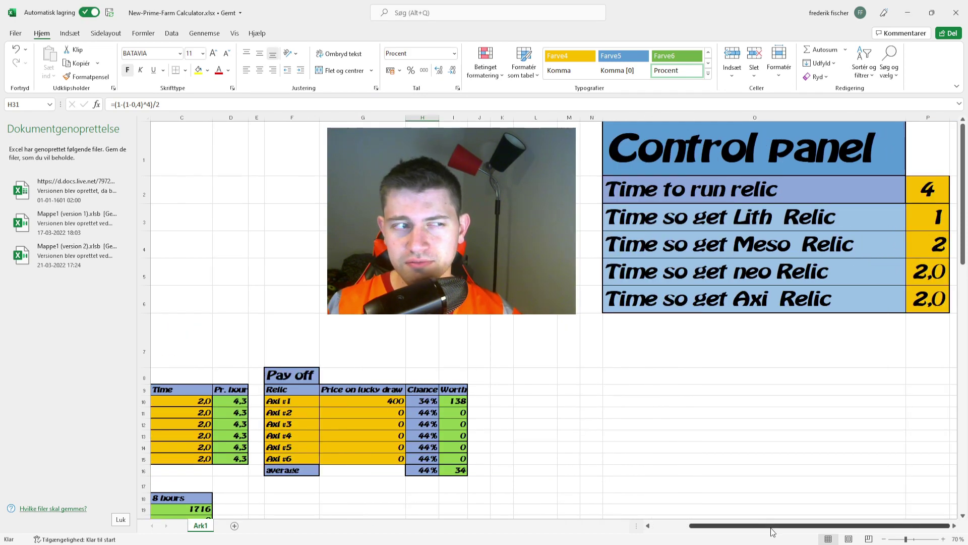
pyautogui.click(937, 194)
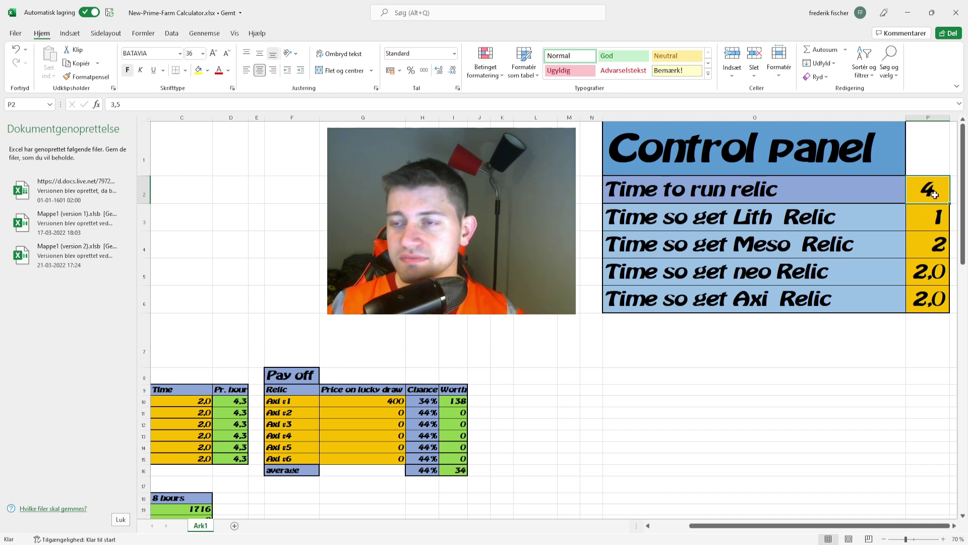
pyautogui.click(936, 217)
pyautogui.write('0,7')
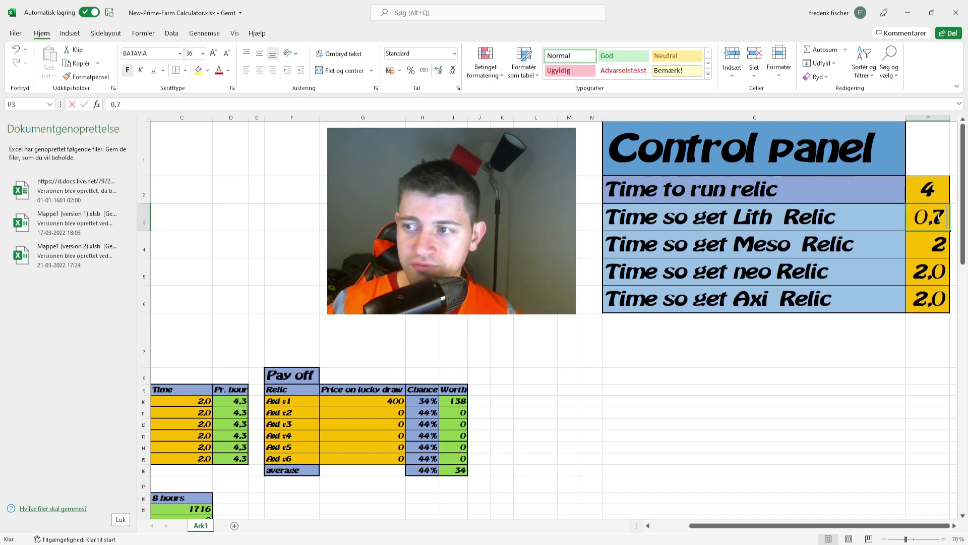
pyautogui.doubleClick(937, 217)
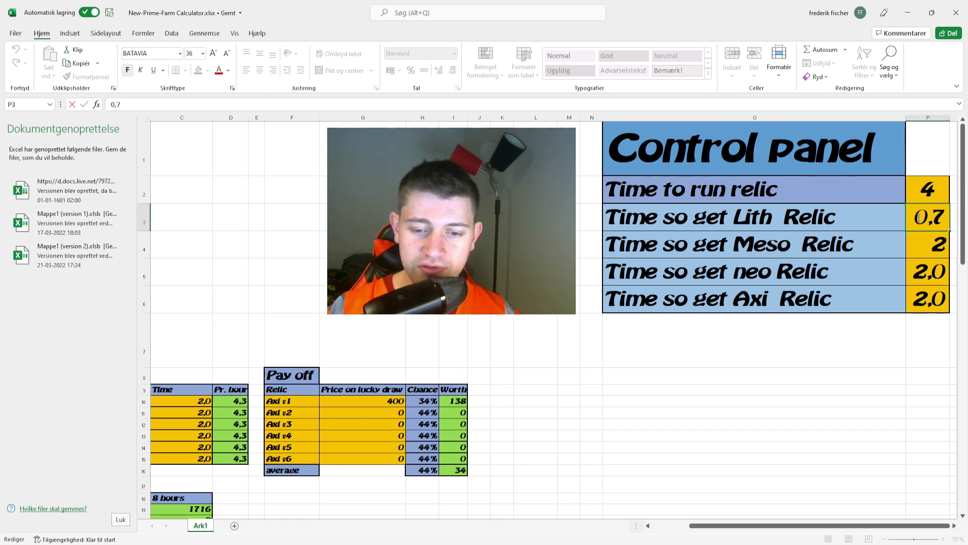
pyautogui.press('Return')
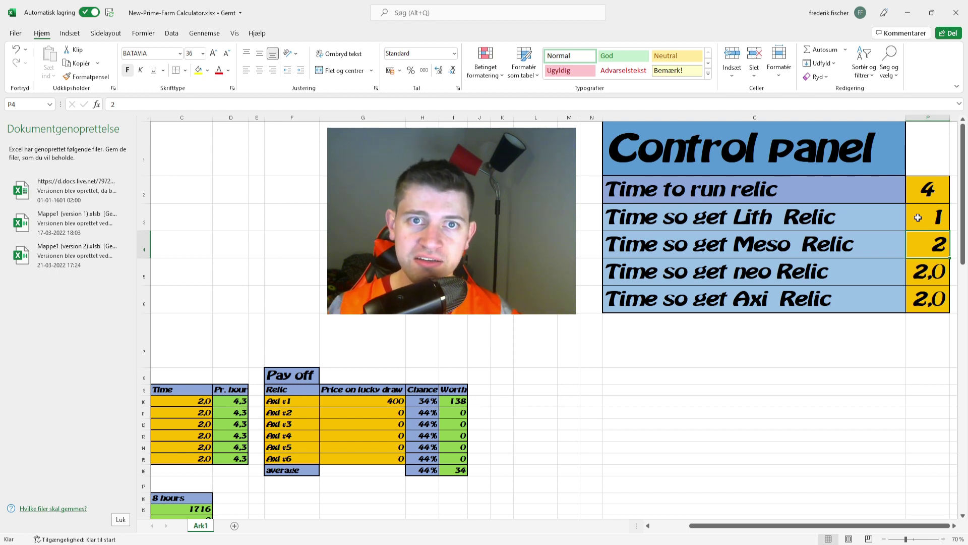
# Step: Examine the control panel's times for getting Meso, neo and Axi relics
pyautogui.doubleClick(938, 244)
pyautogui.press('Return')
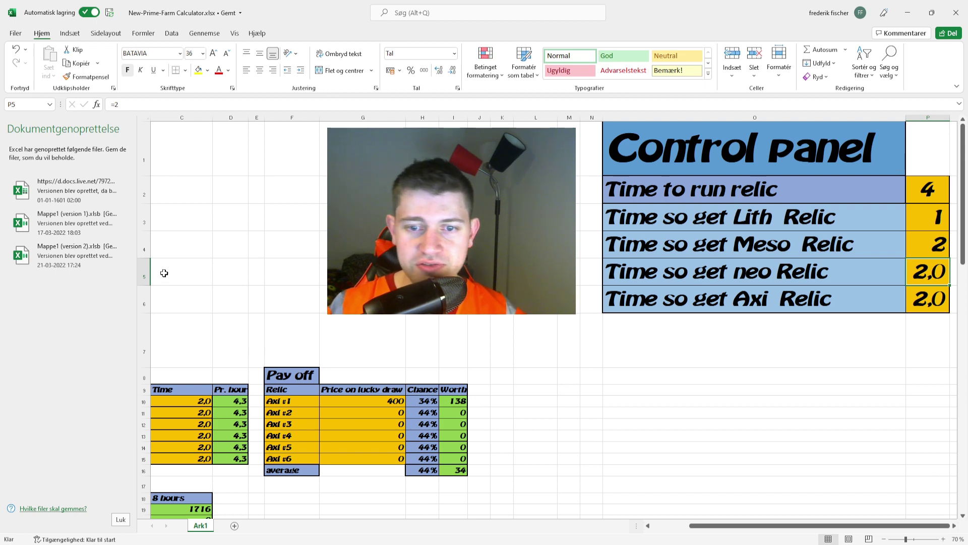
pyautogui.scroll(-2, 166, 275)
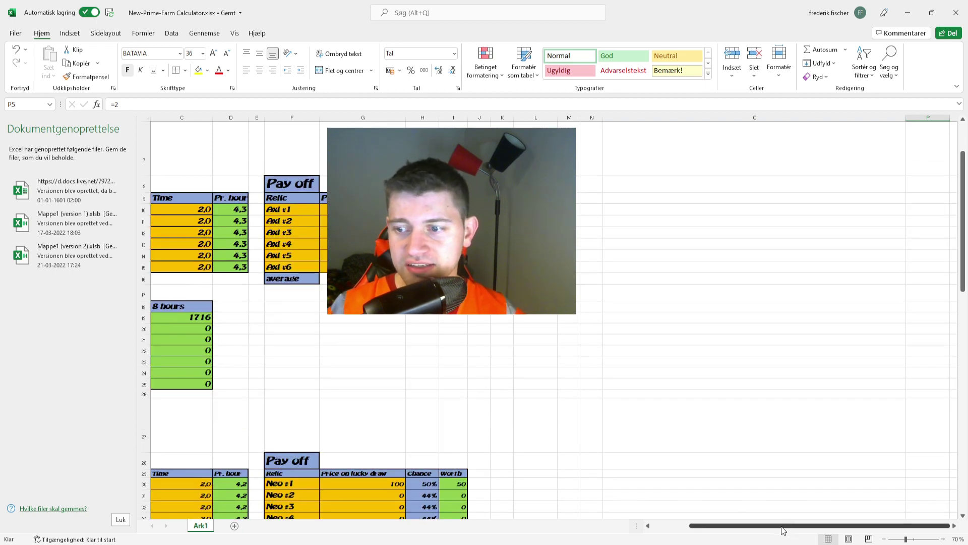
pyautogui.scroll(2, 827, 395)
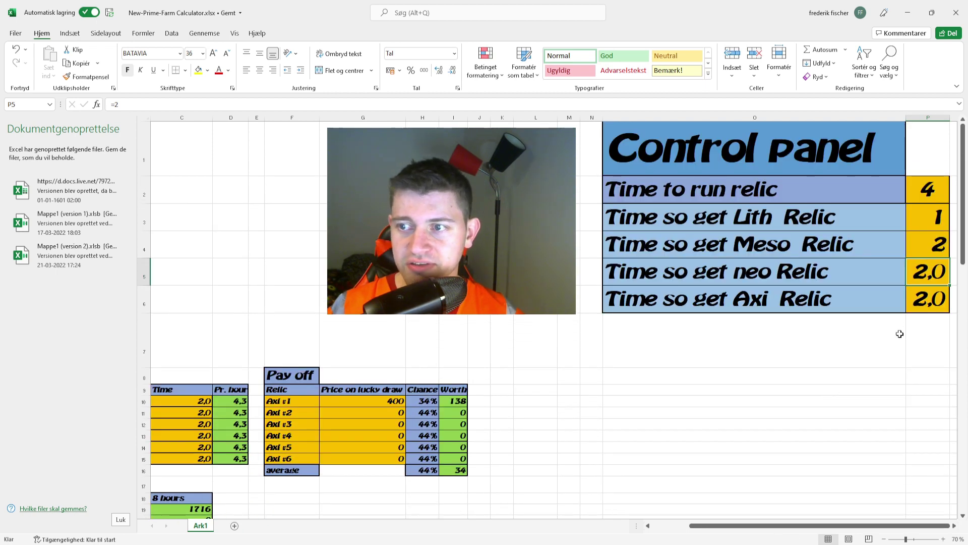
pyautogui.click(774, 309)
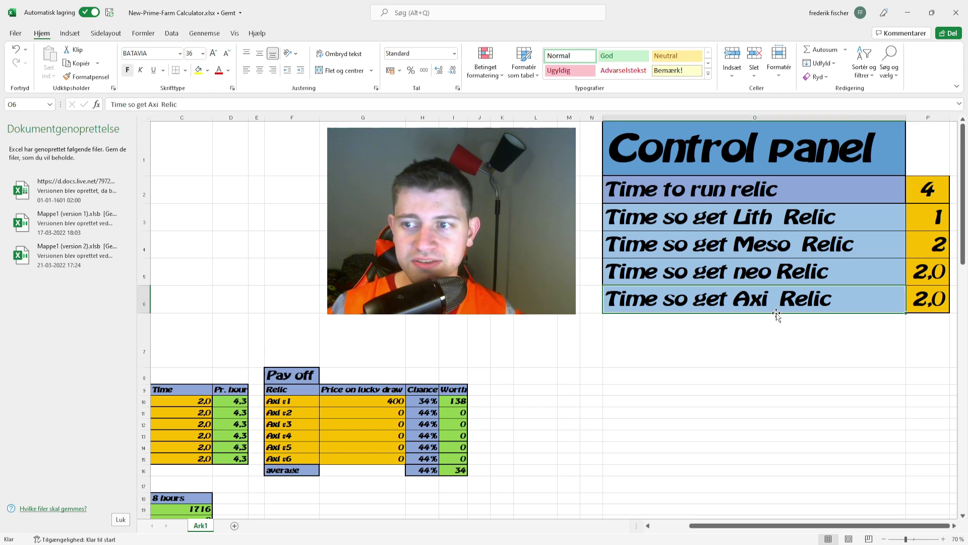
pyautogui.click(927, 293)
pyautogui.moveTo(790, 525); pyautogui.dragTo(700, 529)
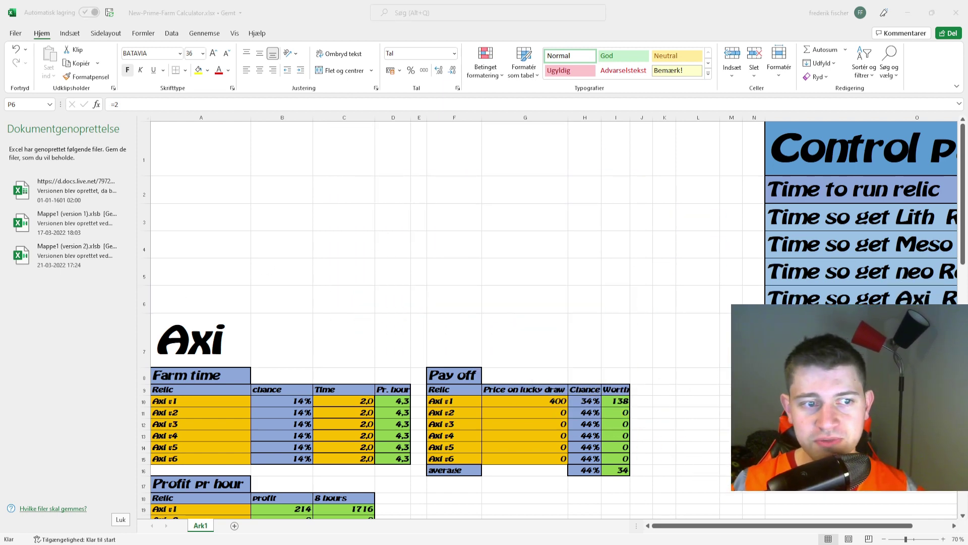
pyautogui.scroll(-1, 504, 302)
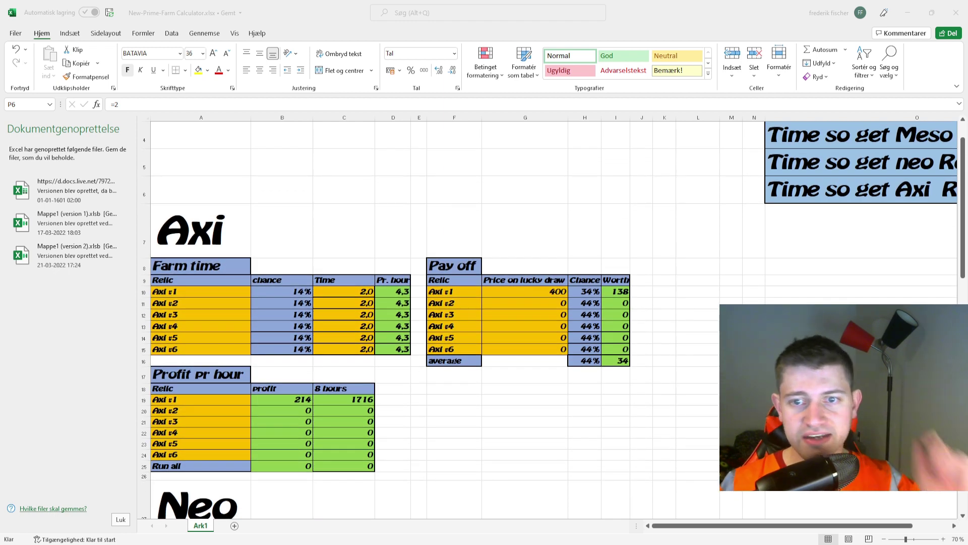
pyautogui.hotkey('alt', 'Tab')
pyautogui.press('F2')
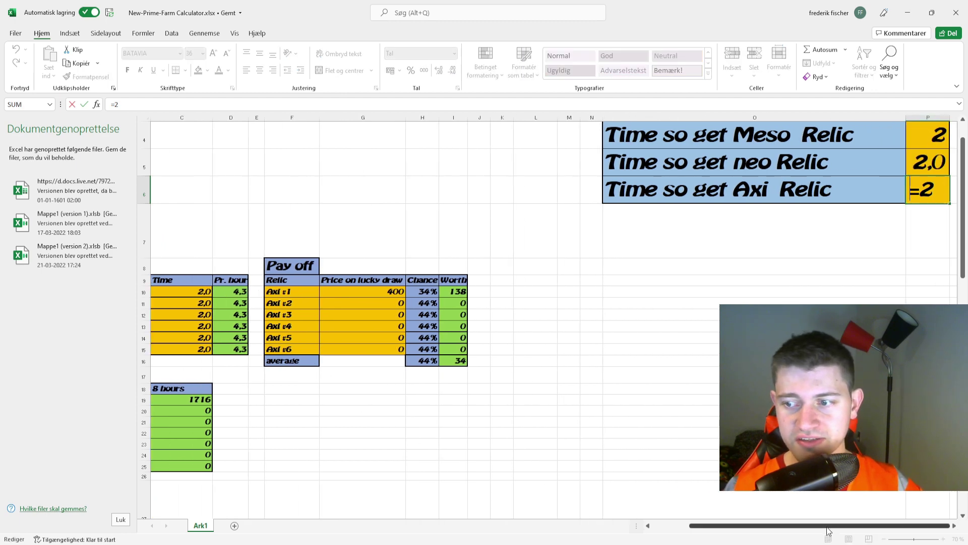
pyautogui.hscroll(-2, 731, 522)
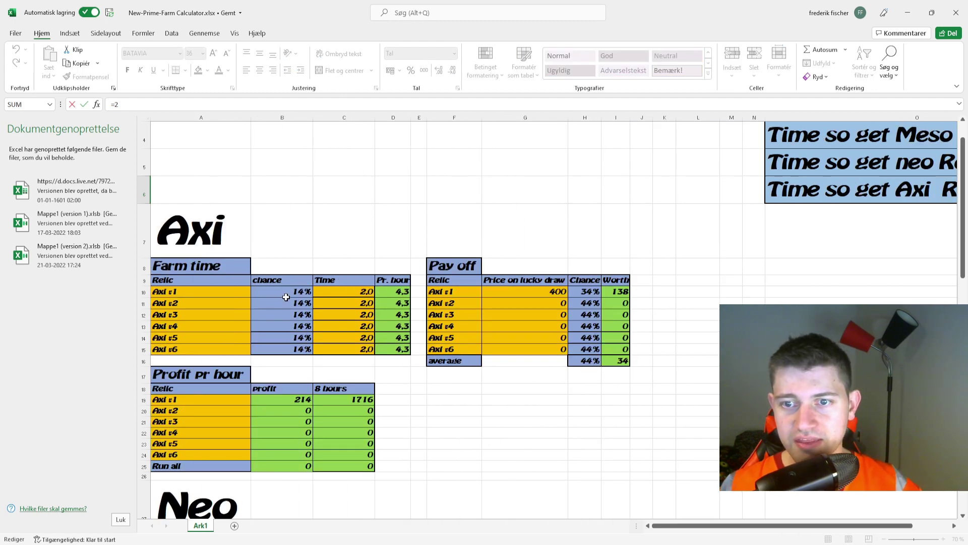
pyautogui.click(585, 292)
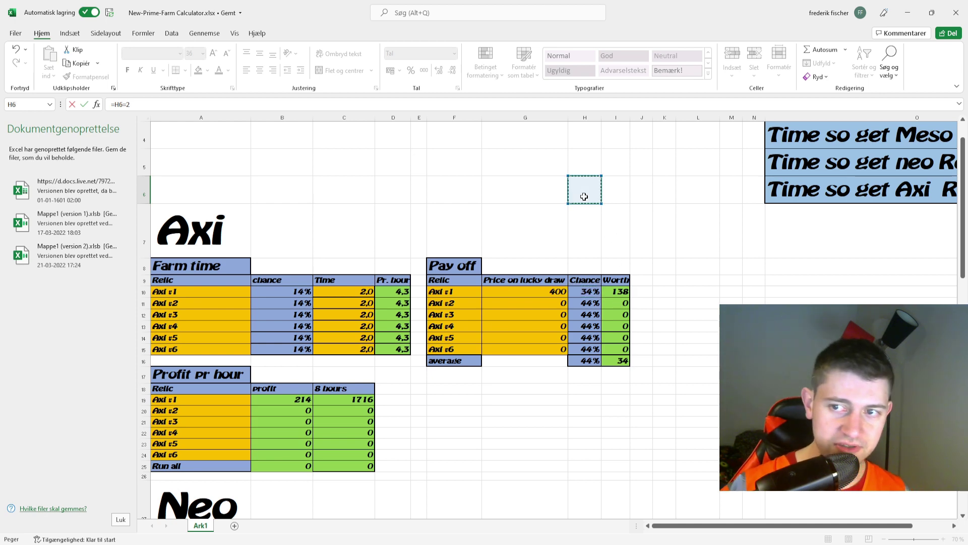
pyautogui.press('Return')
pyautogui.hotkey('ctrl', 'z')
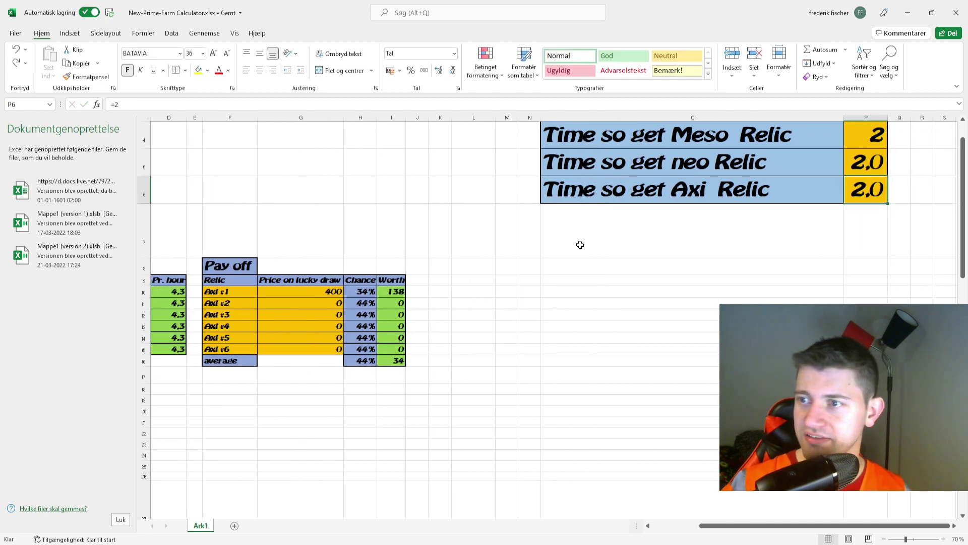
# Step: Examine the first Axi relic's farm rate per hour formula and its pay-off price, chance and worth cells
pyautogui.moveTo(753, 526); pyautogui.dragTo(706, 527)
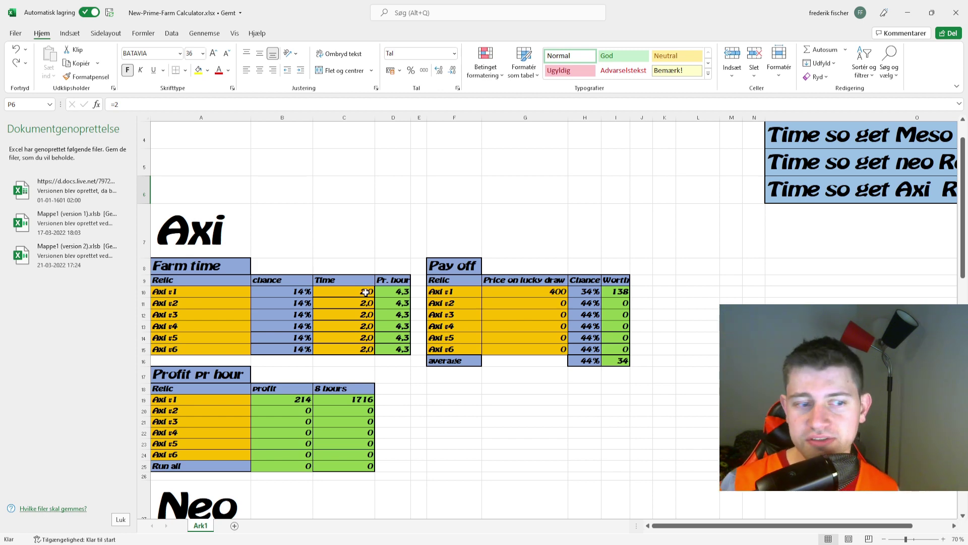
pyautogui.click(406, 293)
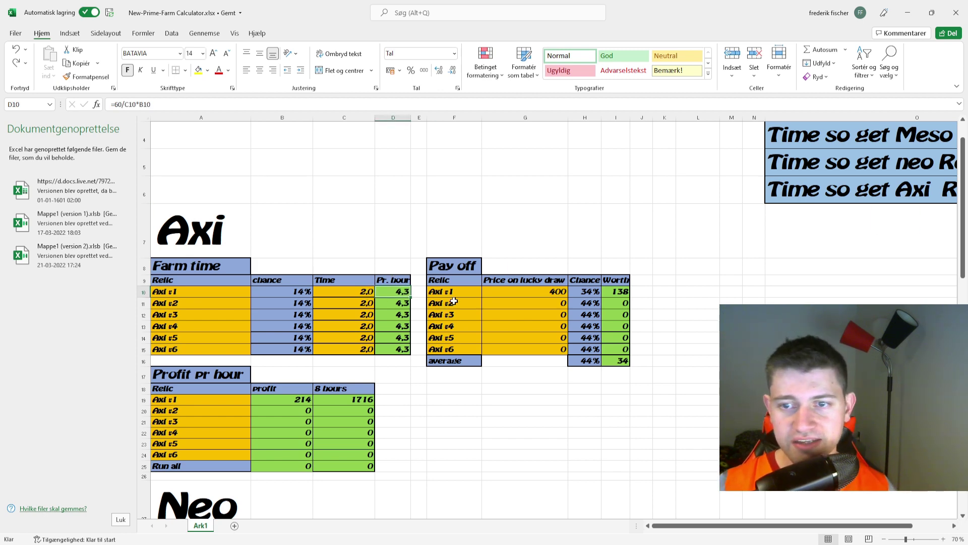
pyautogui.doubleClick(392, 292)
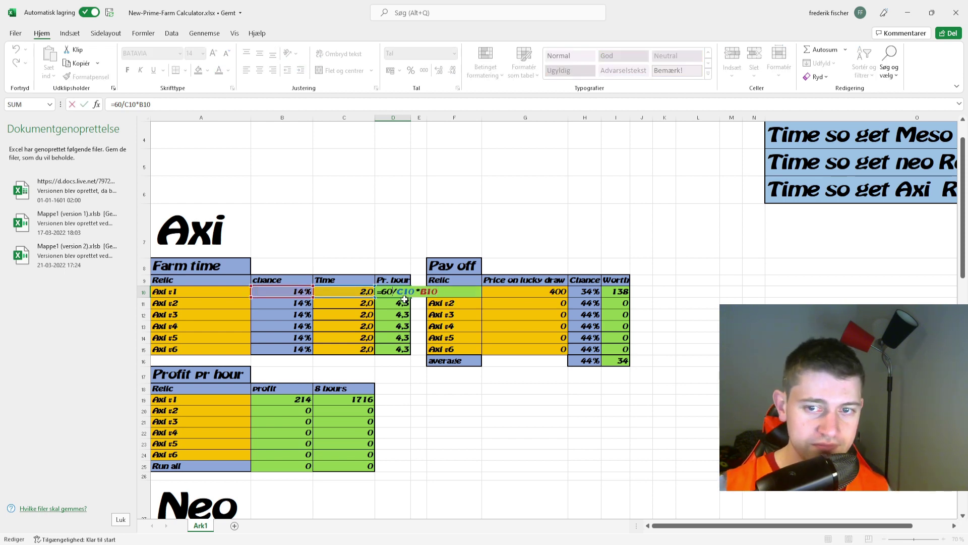
pyautogui.press('Return')
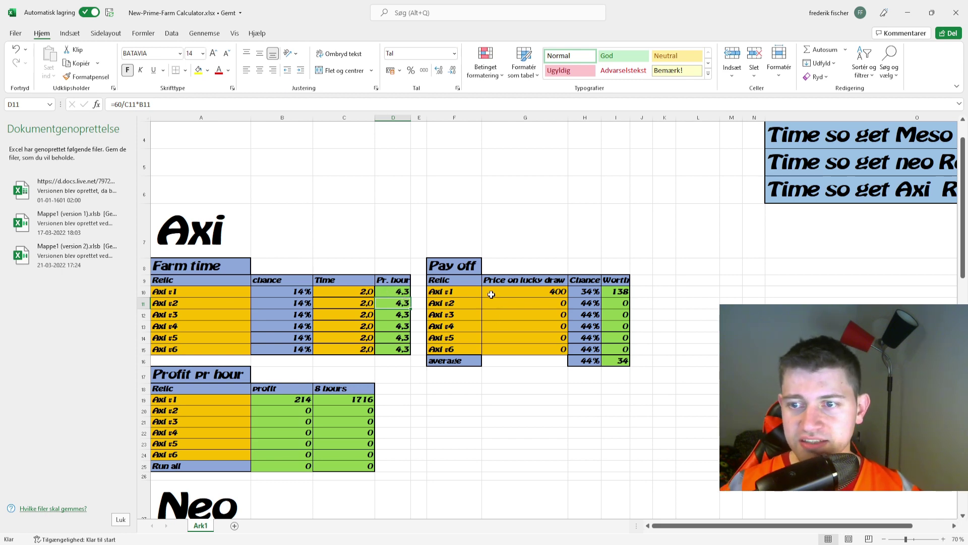
pyautogui.click(529, 293)
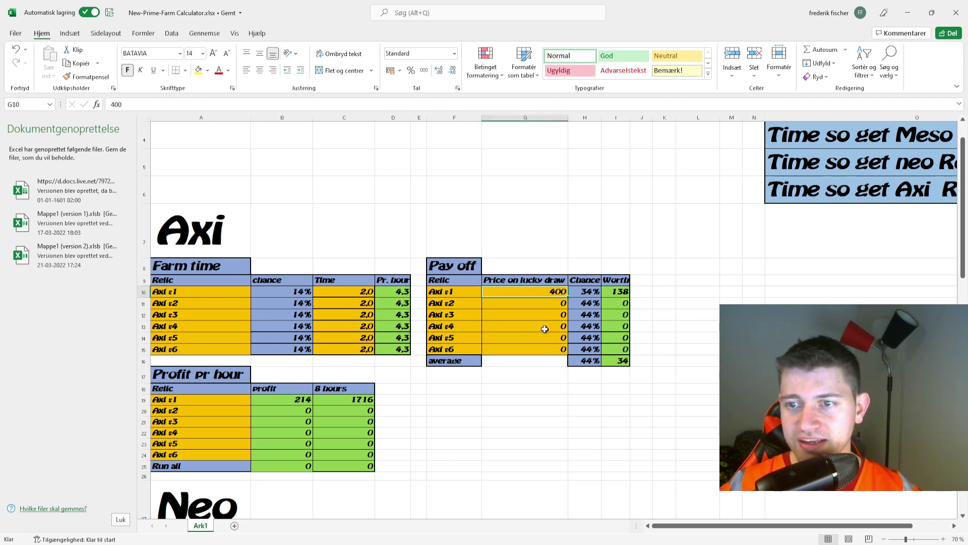
pyautogui.doubleClick(593, 292)
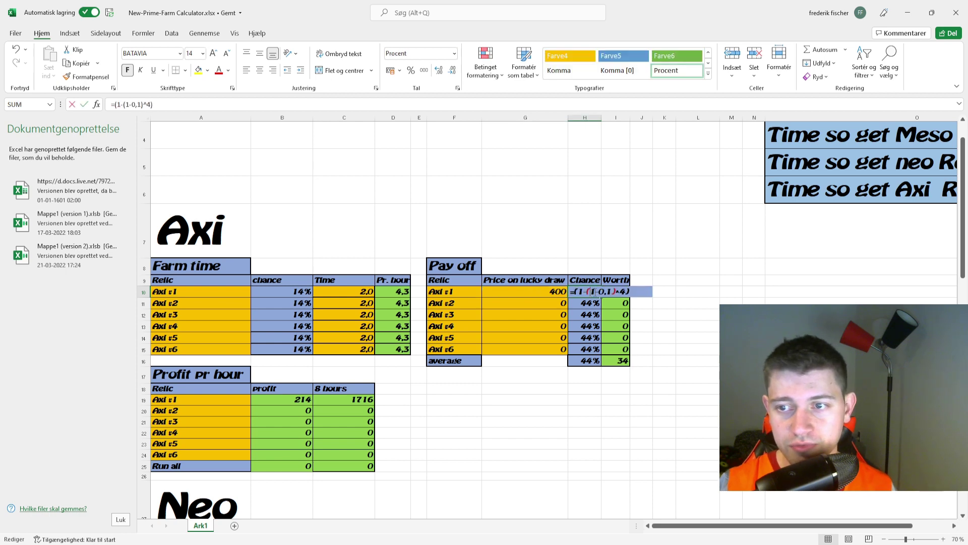
pyautogui.press('Return')
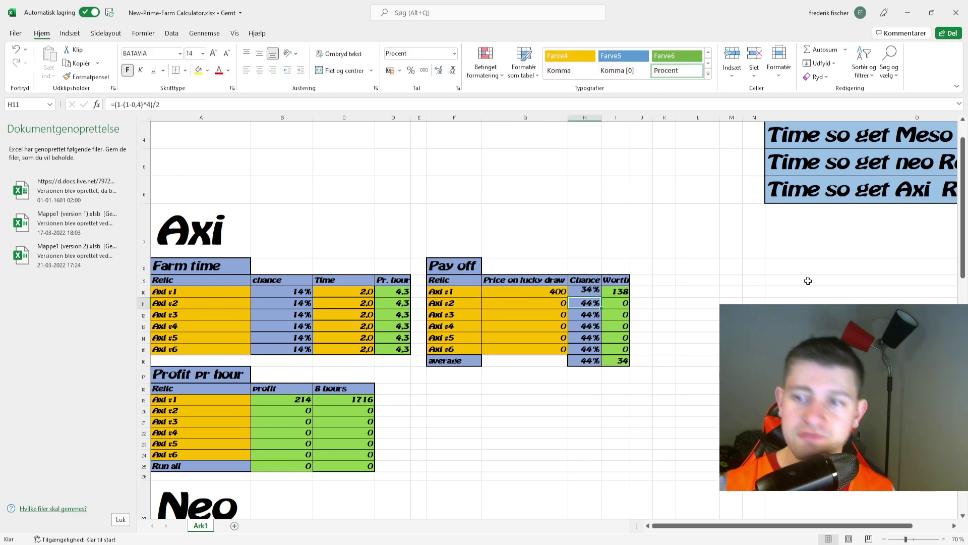
pyautogui.click(622, 292)
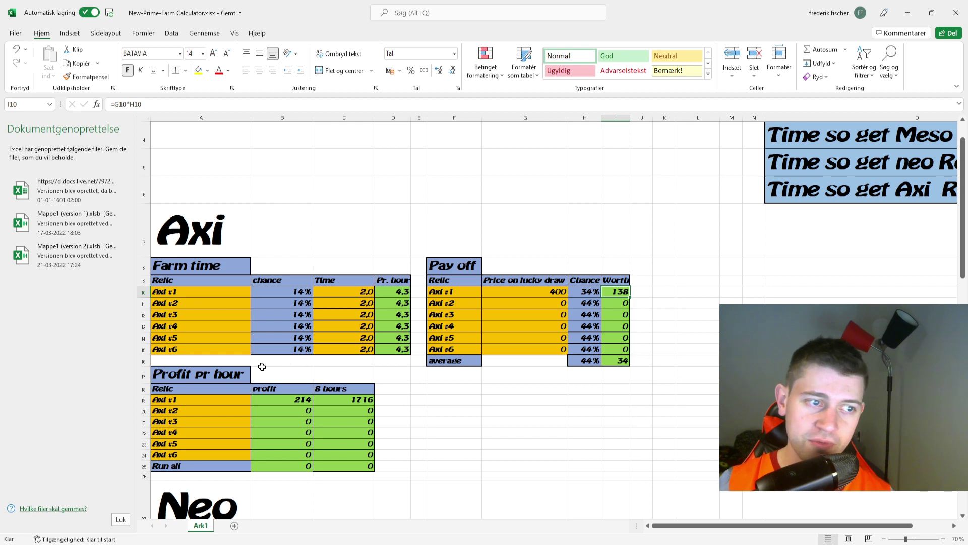
# Step: Examine the 8-hour profit formula for the first Axi relic in the Profit pr hour table
pyautogui.scroll(1, 228, 367)
pyautogui.scroll(-3, 228, 367)
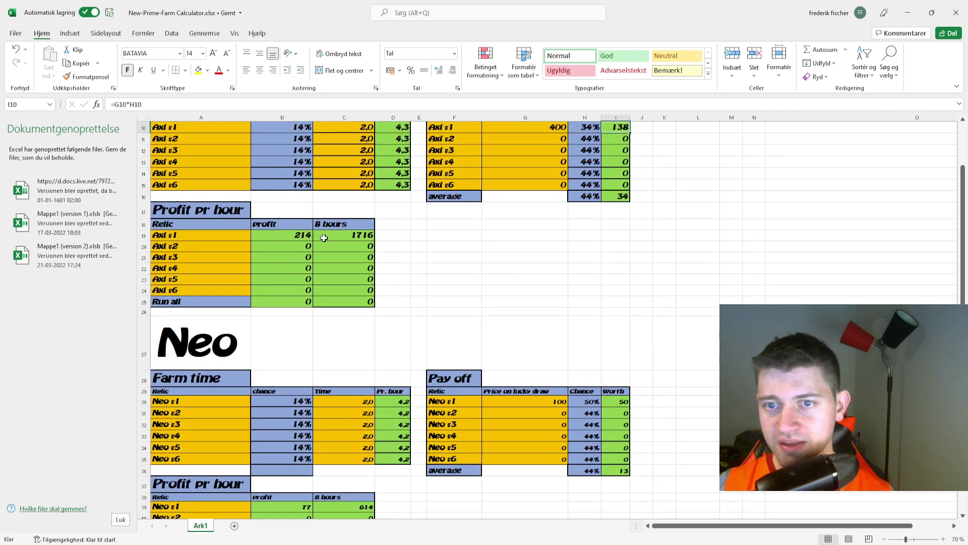
pyautogui.click(353, 235)
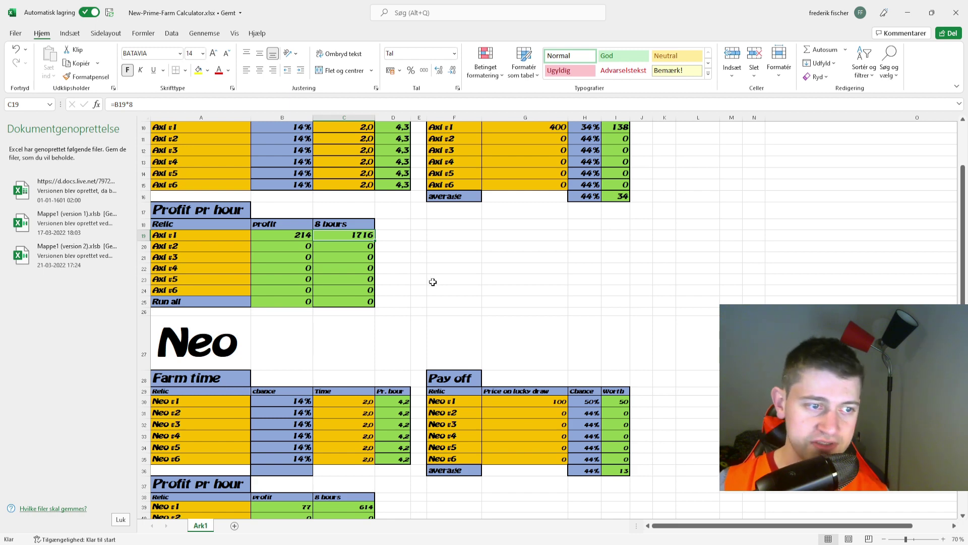
pyautogui.scroll(3, 381, 287)
pyautogui.scroll(-4, 381, 288)
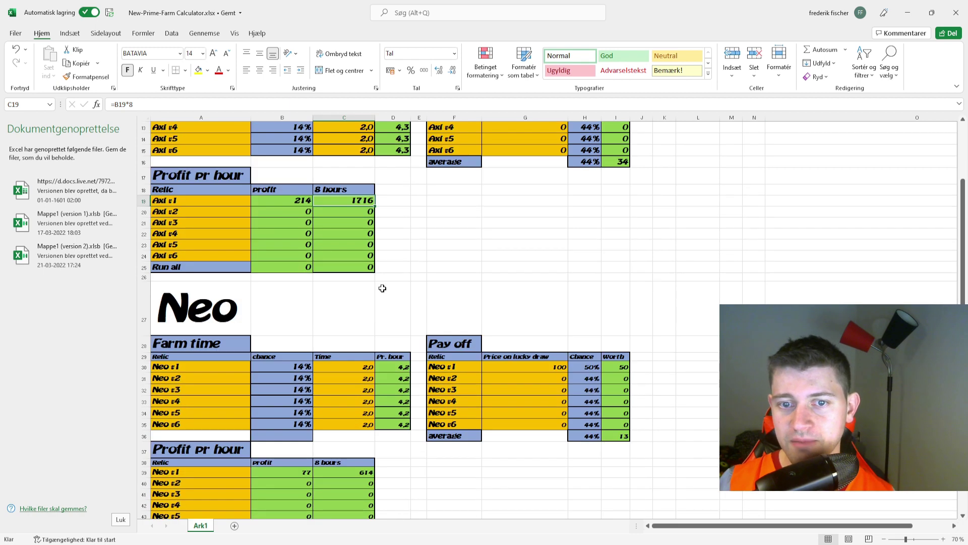
# Step: Review the Farm time, Pay off and Profit pr hour tables in the Neo and Meso sections
pyautogui.scroll(-1, 382, 288)
pyautogui.scroll(-3, 382, 288)
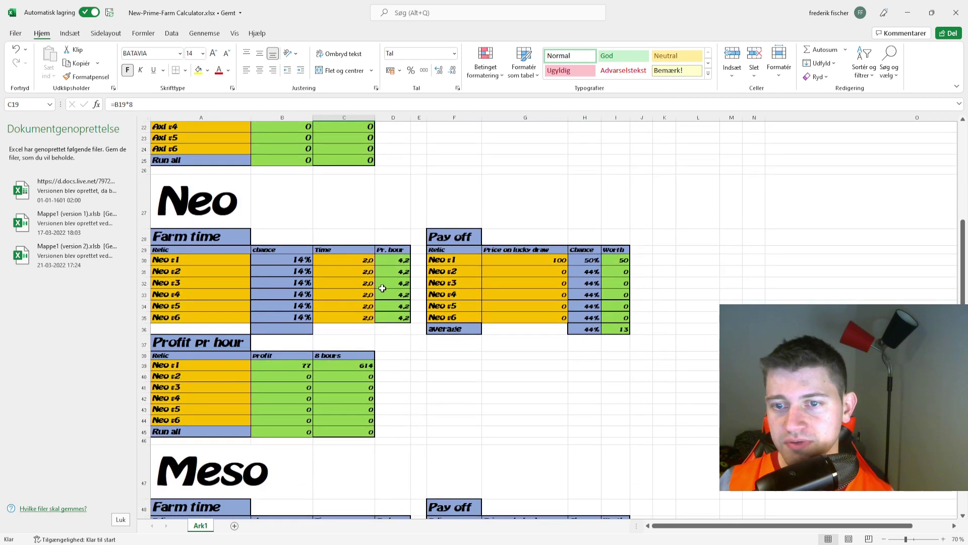
pyautogui.click(359, 341)
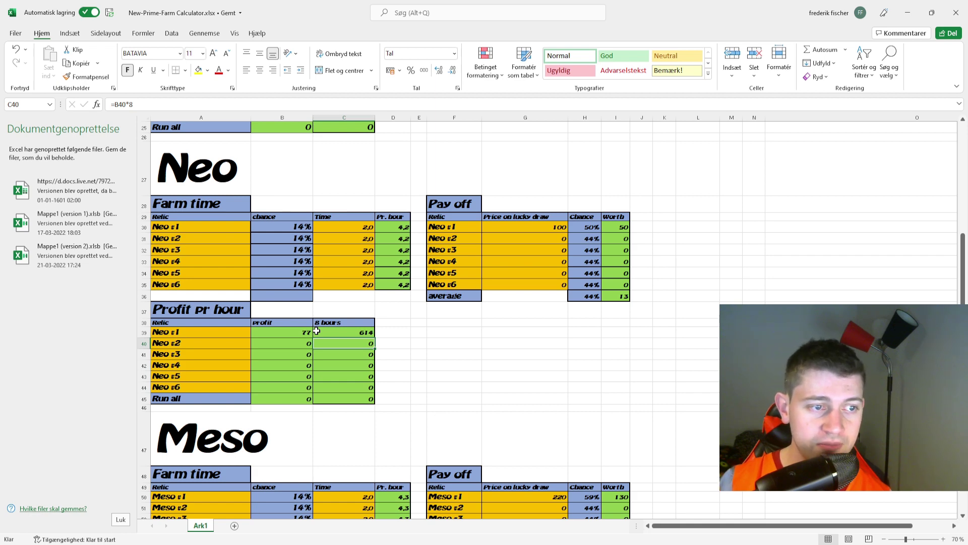
pyautogui.scroll(-3, 474, 327)
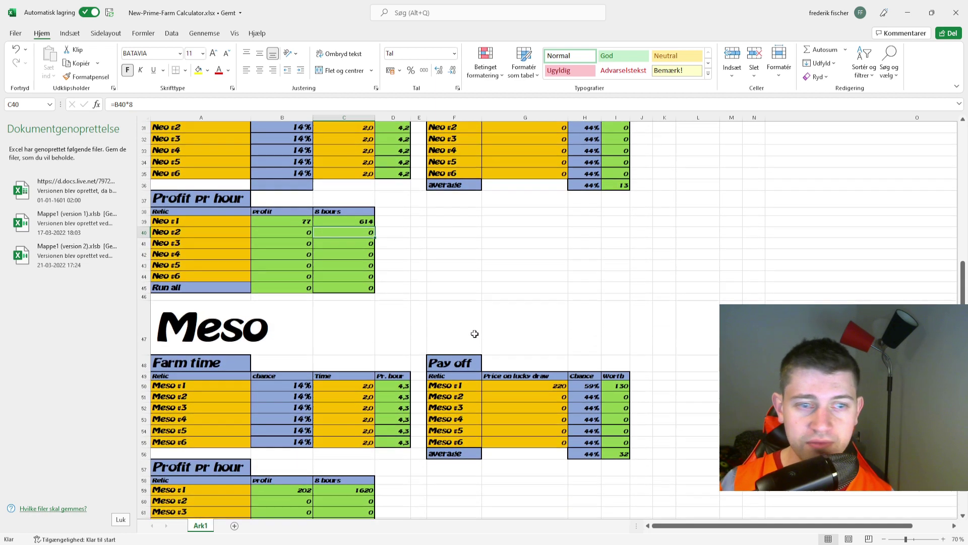
pyautogui.scroll(-2, 442, 325)
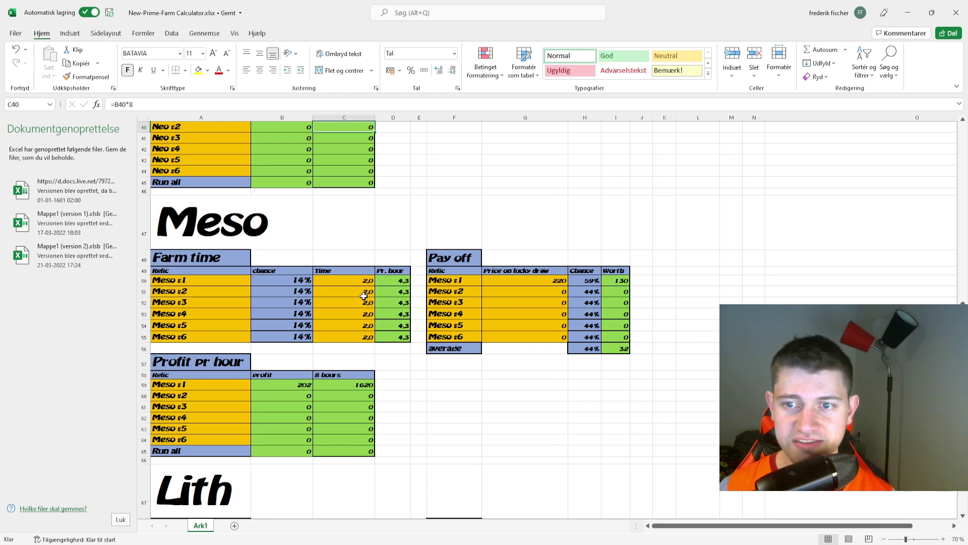
pyautogui.scroll(5, 447, 266)
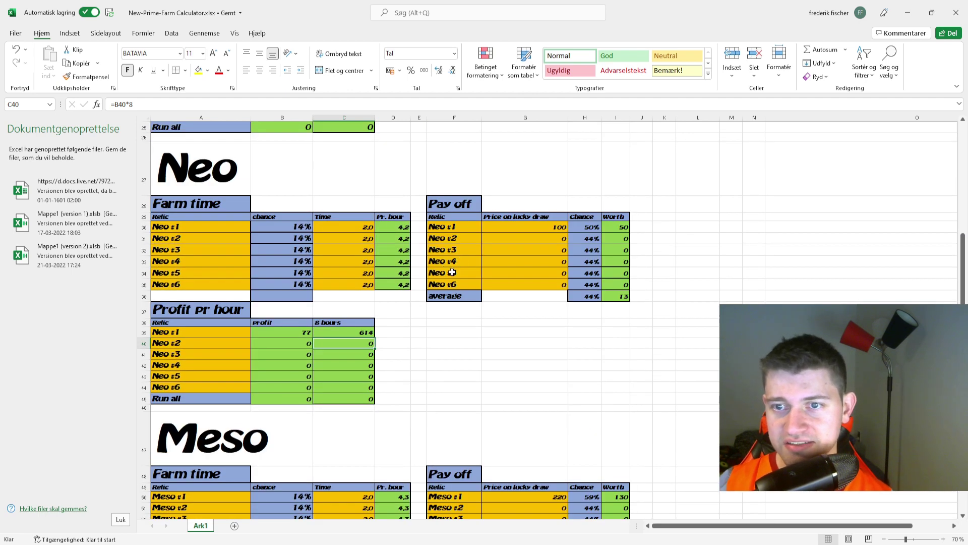
# Step: Examine the first Lith relic's hourly farm rate formula, drop chance and time cells in the Farm time table
pyautogui.scroll(-9, 452, 272)
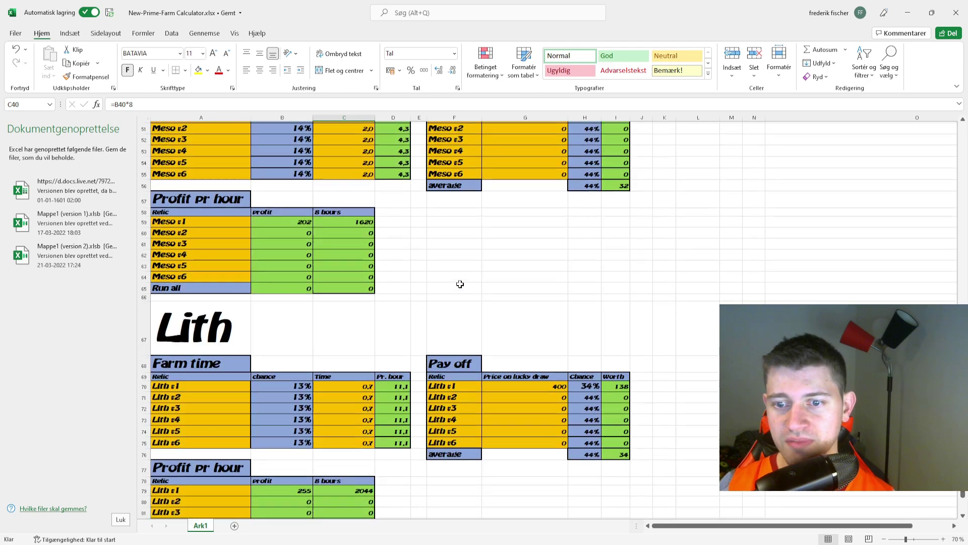
pyautogui.scroll(-3, 460, 284)
pyautogui.click(401, 300)
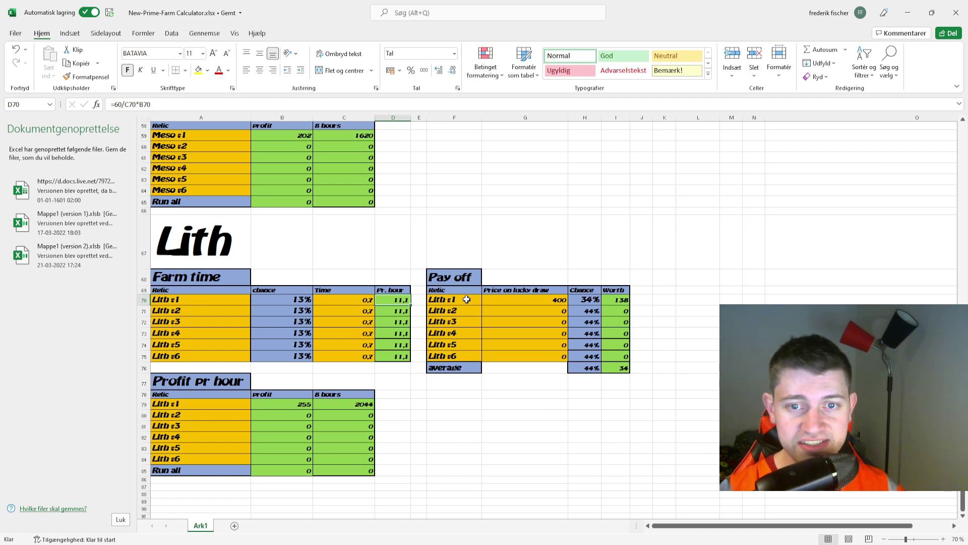
pyautogui.click(298, 302)
pyautogui.click(356, 301)
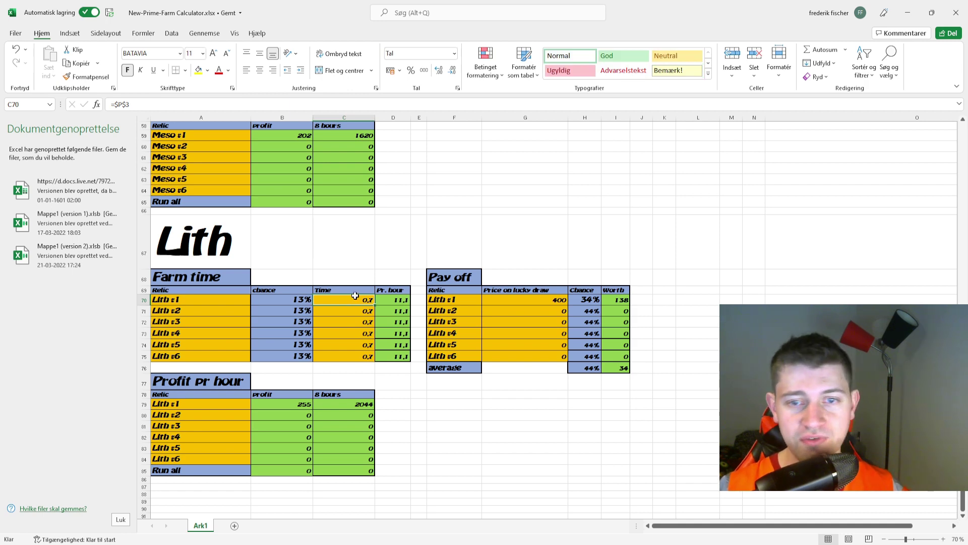
# Step: Try a farm time of 1 for the first Lith relic, check its hourly rate, and undo the change
pyautogui.doubleClick(361, 299)
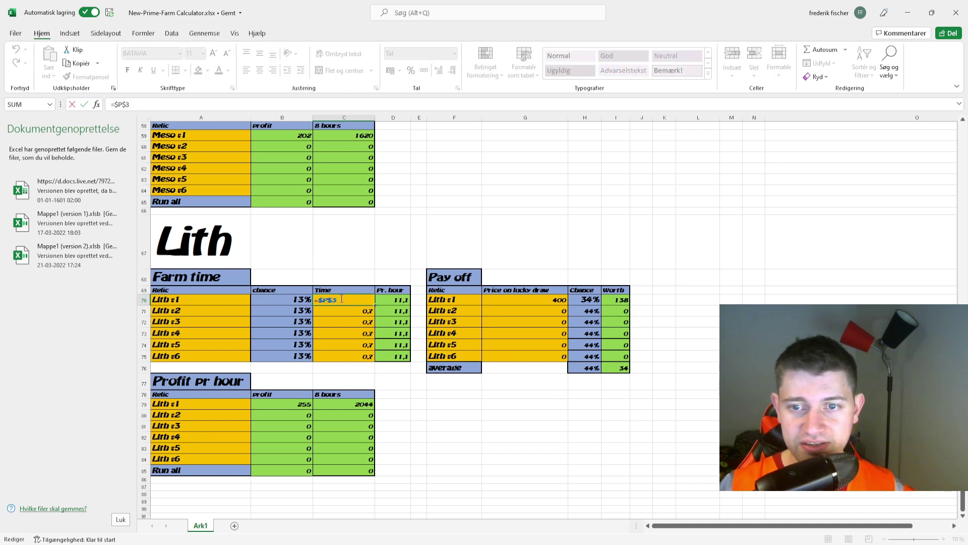
pyautogui.press('Return')
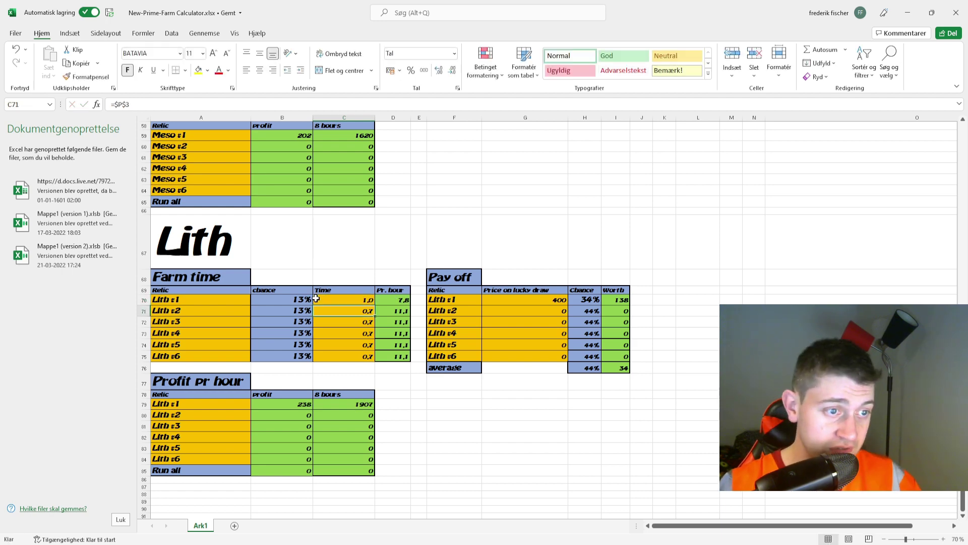
pyautogui.click(405, 301)
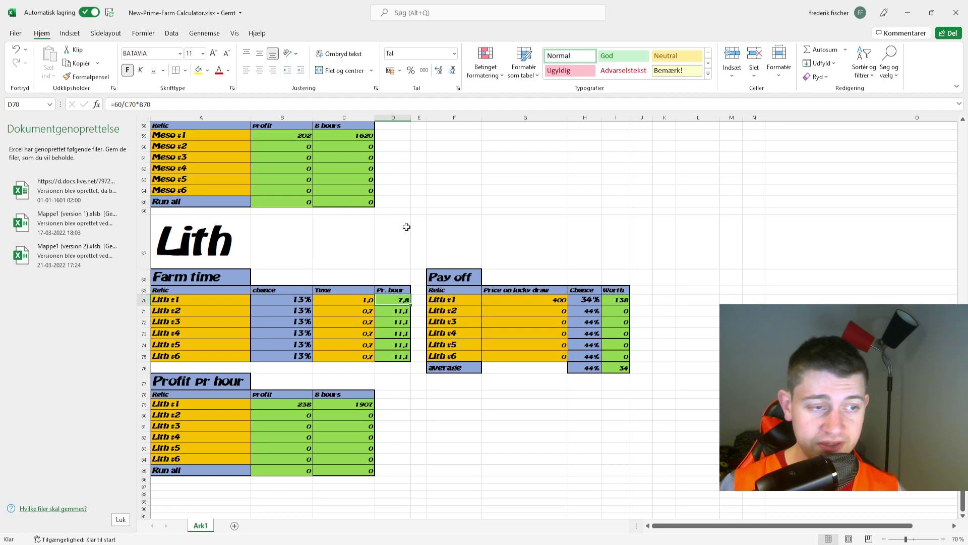
pyautogui.hotkey('ctrl', 'z')
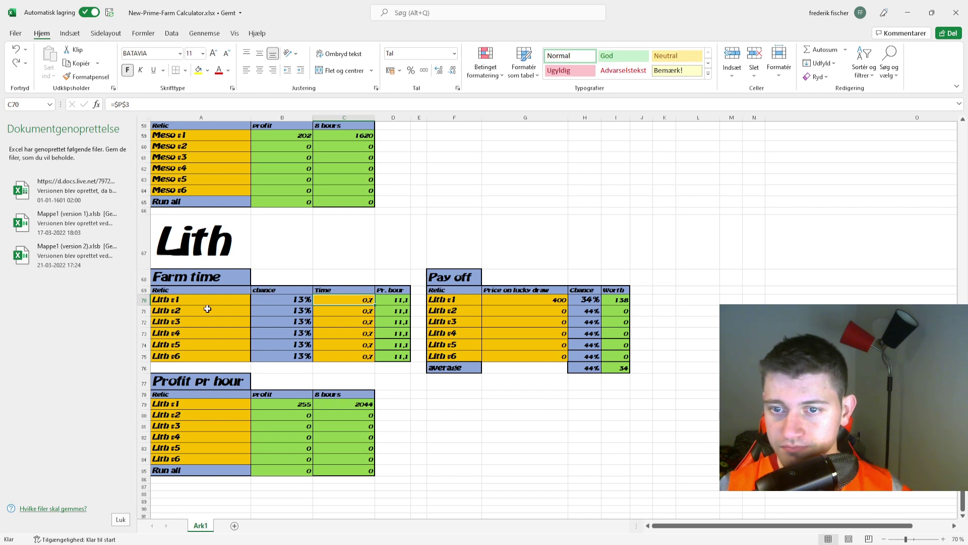
# Step: Examine the first Lith relic's lucky draw price, chance formula and worth, along with its hourly rate and profit table
pyautogui.click(543, 302)
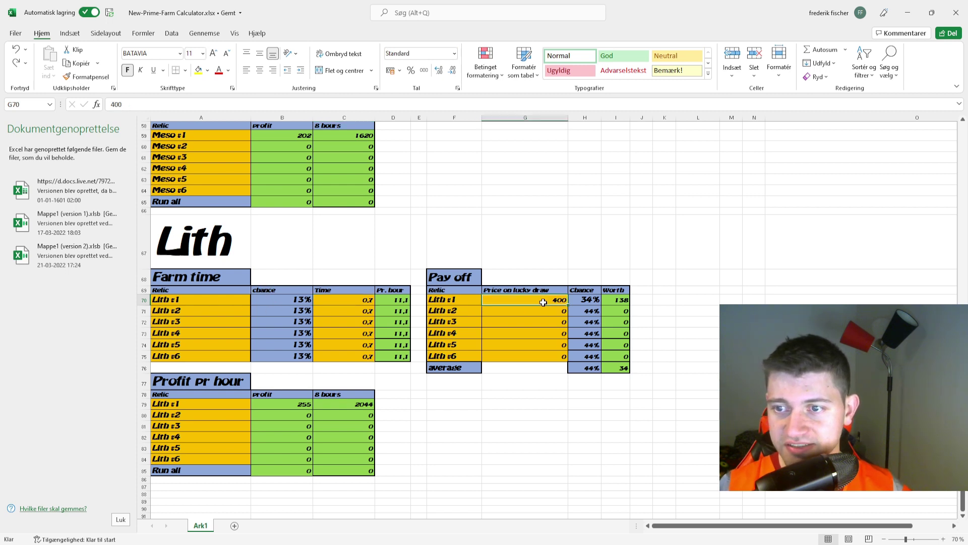
pyautogui.click(595, 304)
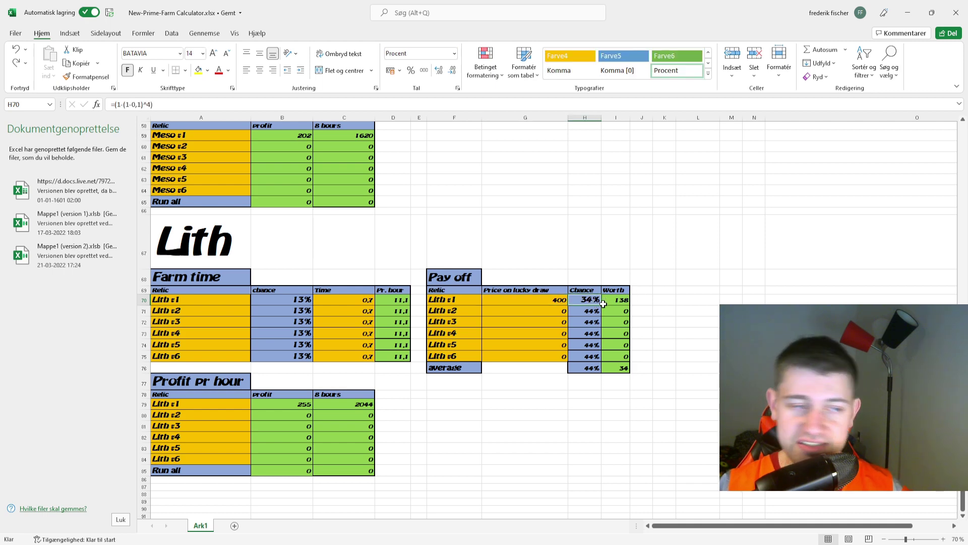
pyautogui.moveTo(616, 300)
pyautogui.mouseDown()
pyautogui.moveTo(230, 297)
pyautogui.moveTo(639, 307)
pyautogui.moveTo(617, 302)
pyautogui.mouseUp()
pyautogui.click(395, 303)
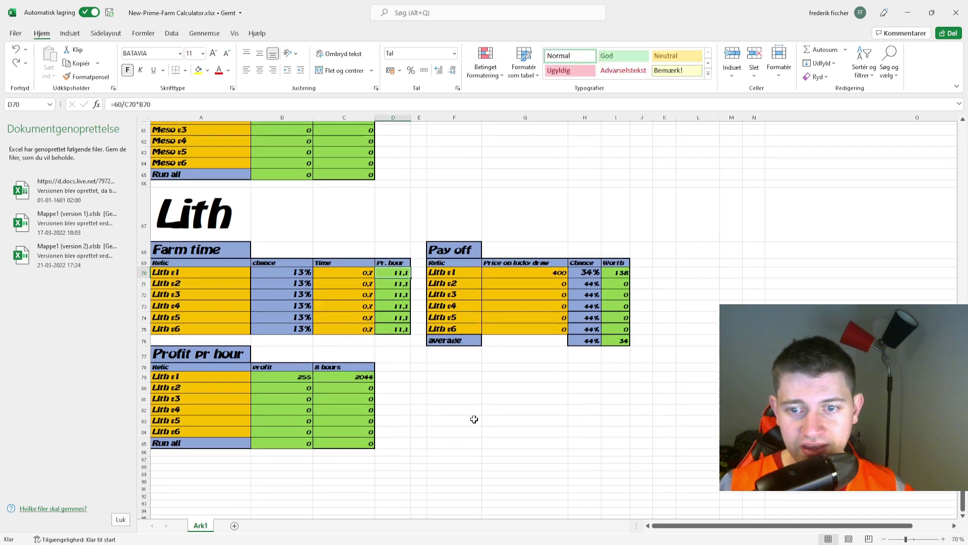
pyautogui.scroll(-2, 479, 416)
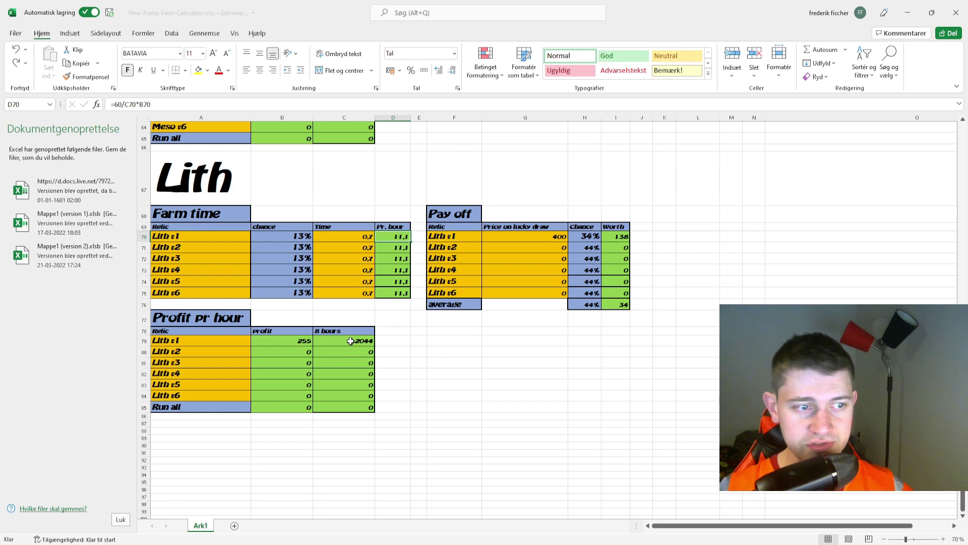